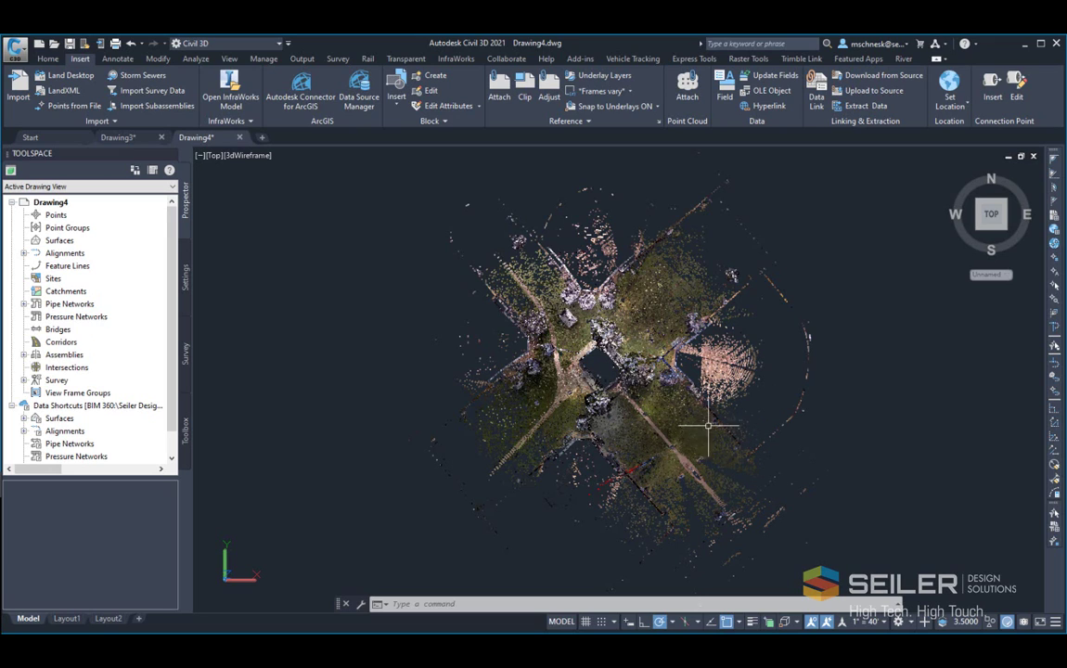
Step: Window-select the point cloud and set its Scan Colors to Classification, showing ground orange and trees green
mouse_move(677, 449)
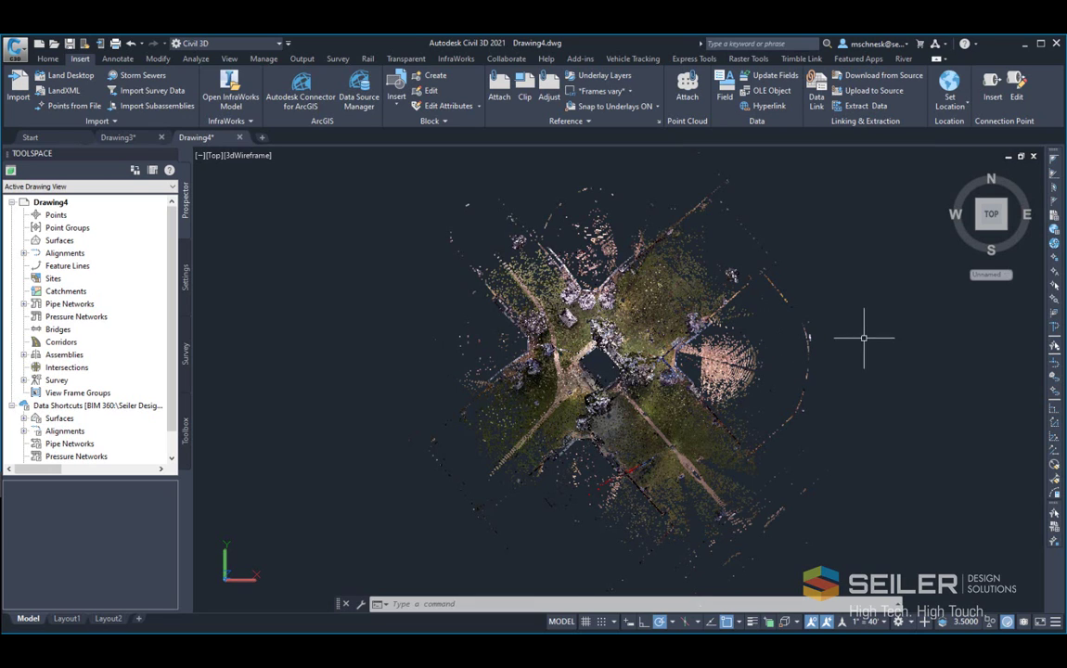
left_click(674, 357)
left_click(492, 388)
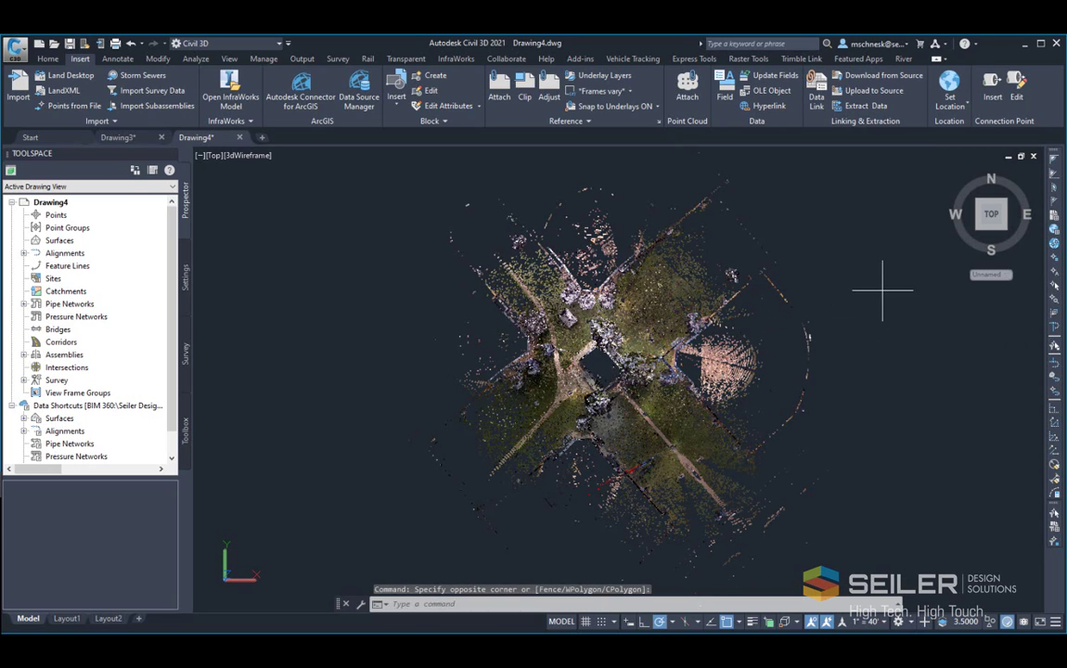
left_click(822, 237)
left_click(642, 383)
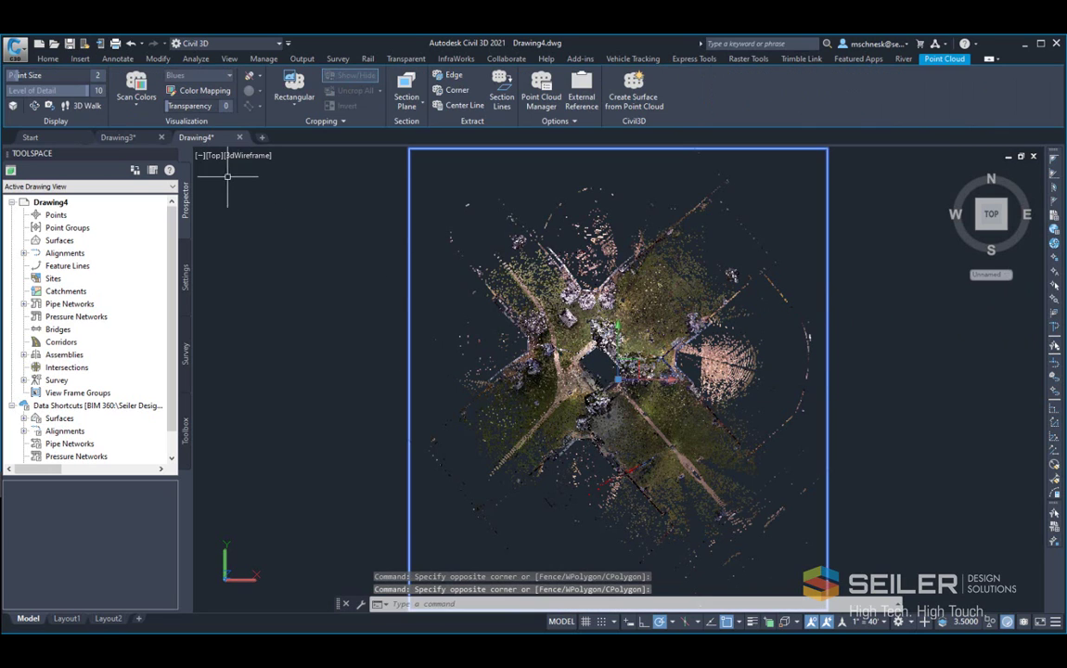
left_click(136, 92)
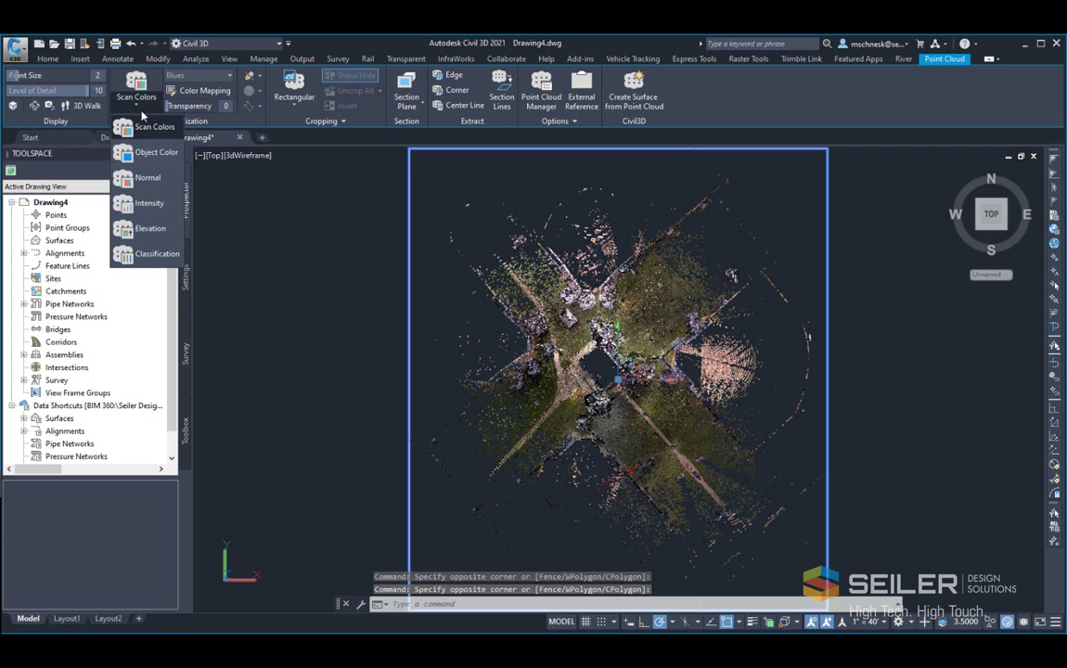
left_click(153, 253)
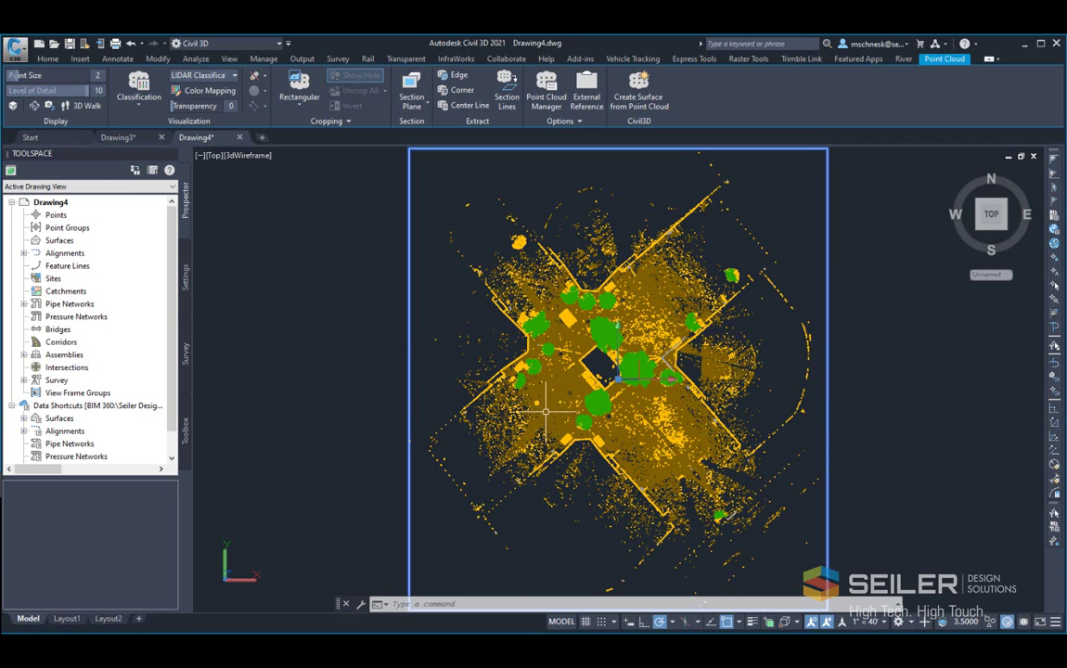
mouse_move(550, 417)
Step: Leave the workspace unchanged and run the MAPWSPACE command from the command line
left_click(212, 47)
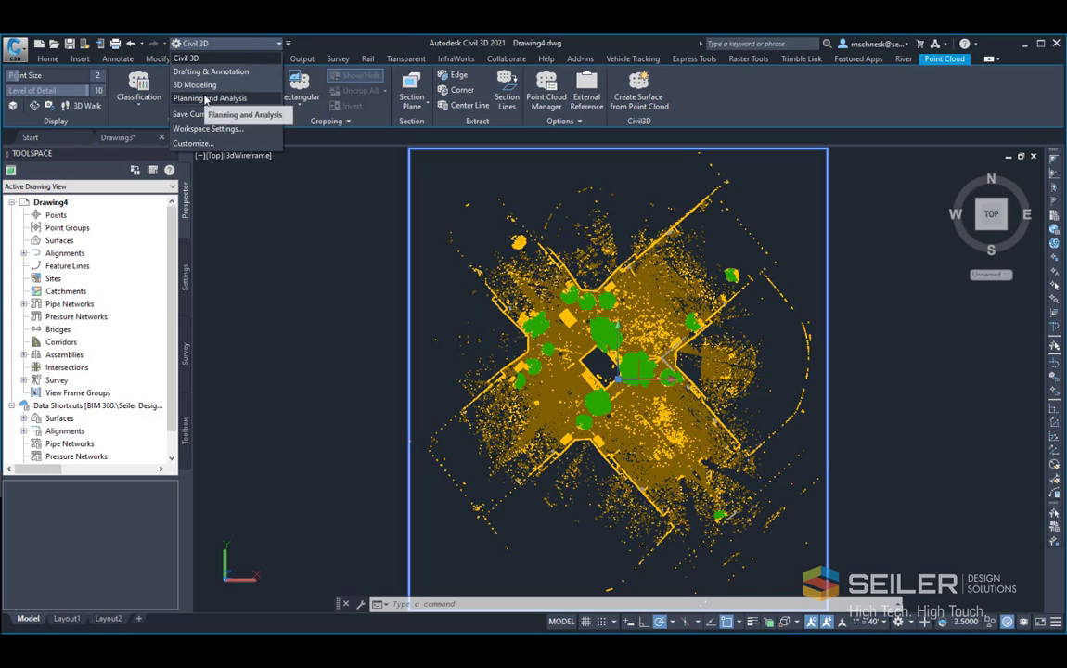
left_click(322, 47)
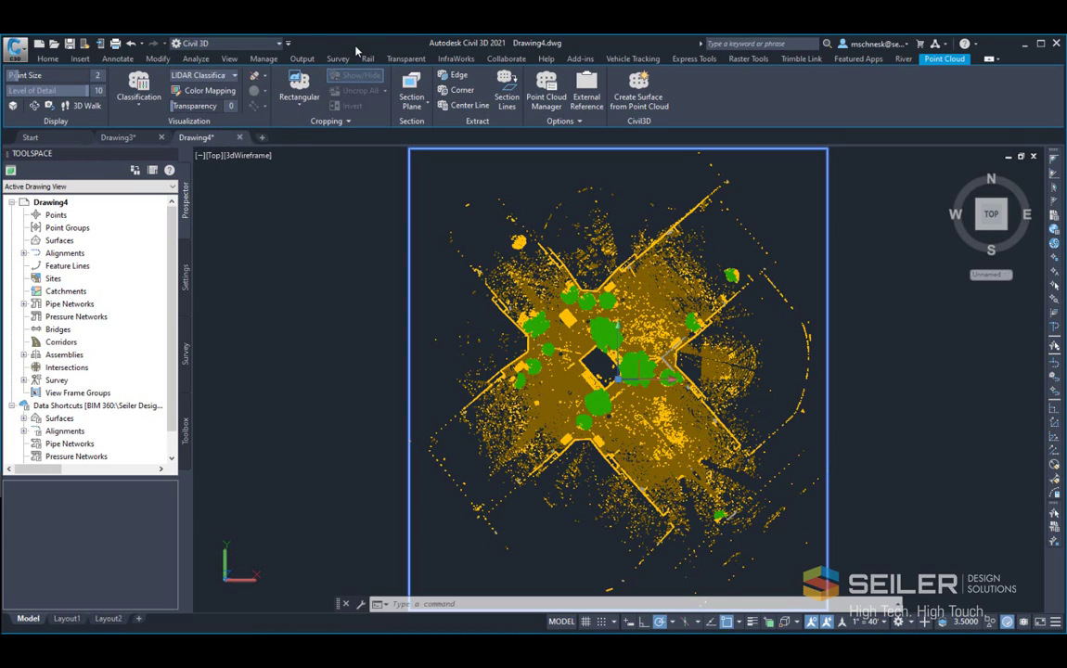
left_click(460, 602)
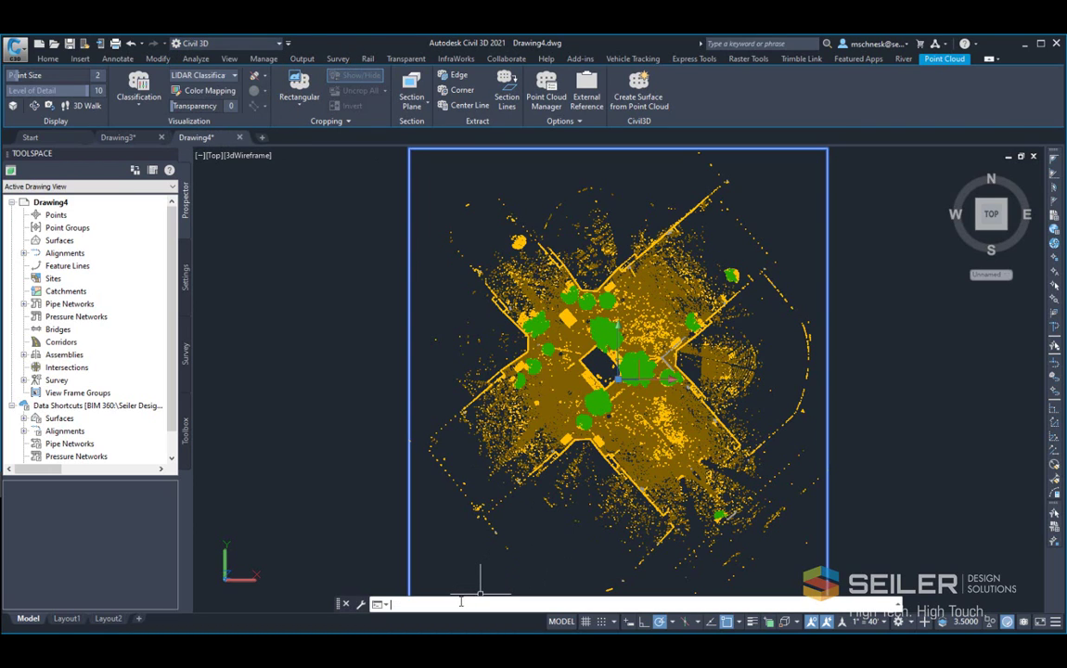
type("mapwspace")
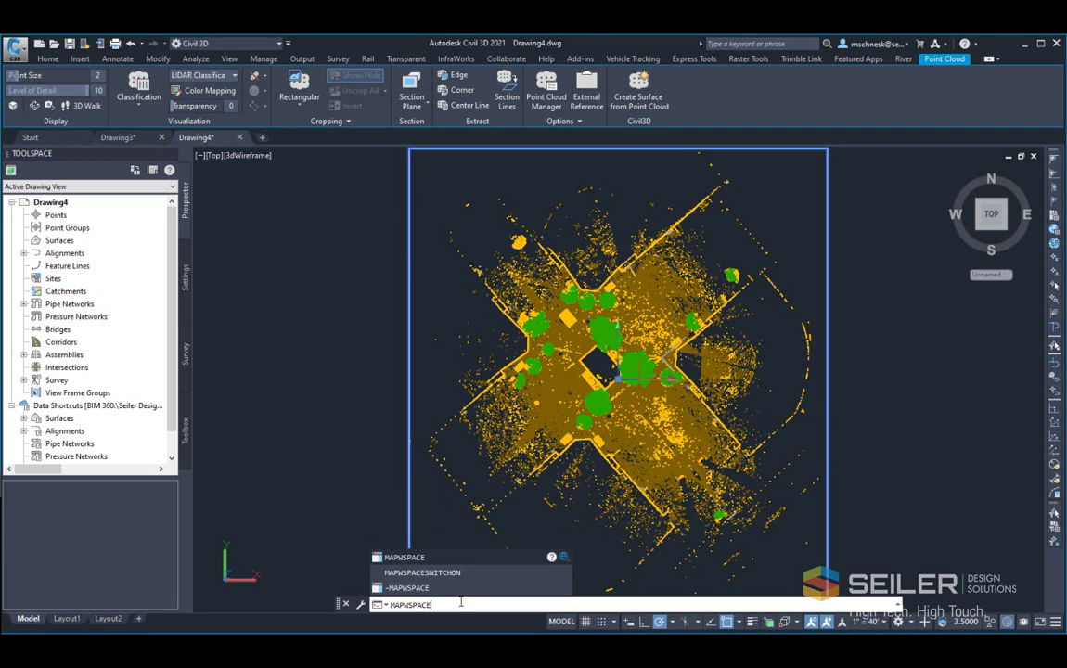
key("Return")
Step: Turn the Task Pane on and add the JEO Scan point cloud as a map layer from its drawing object
type("o")
key("Return")
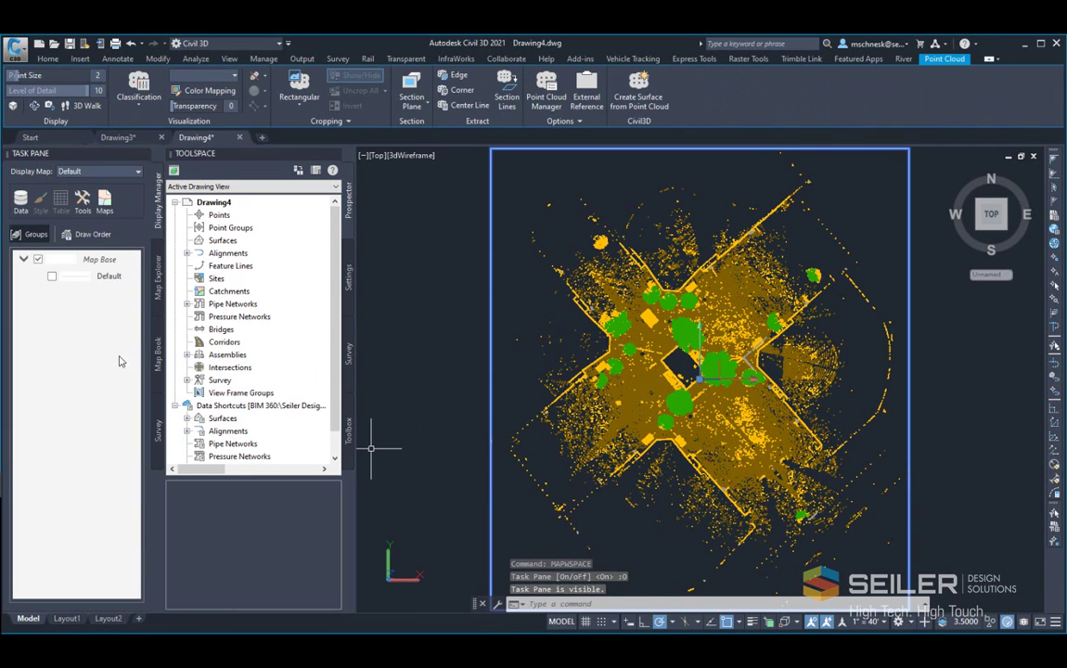
right_click(74, 316)
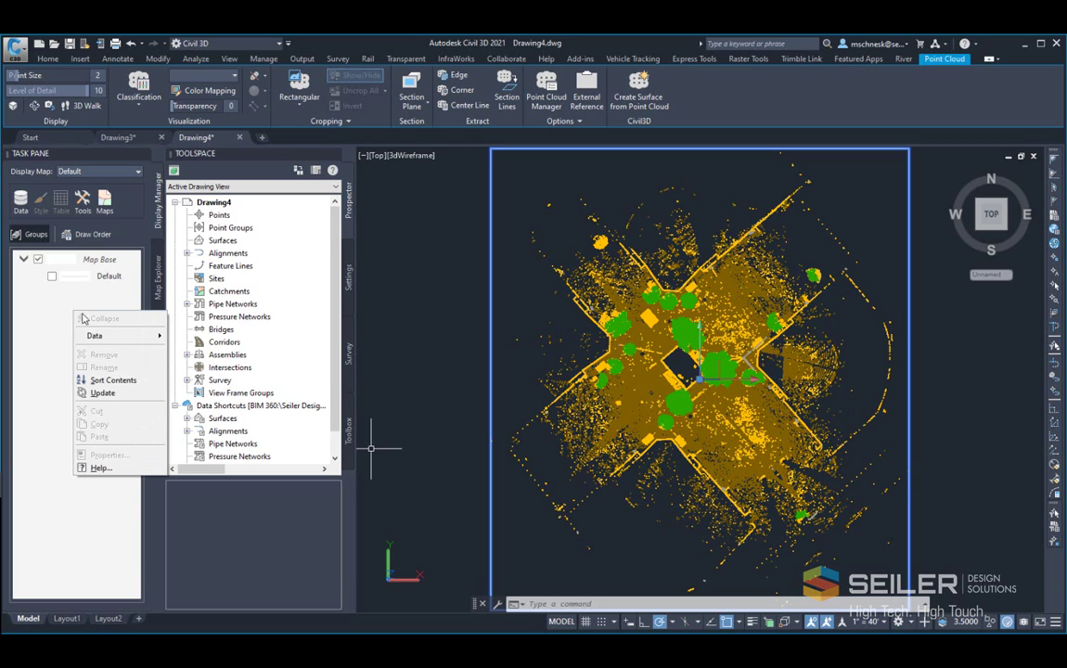
mouse_move(107, 339)
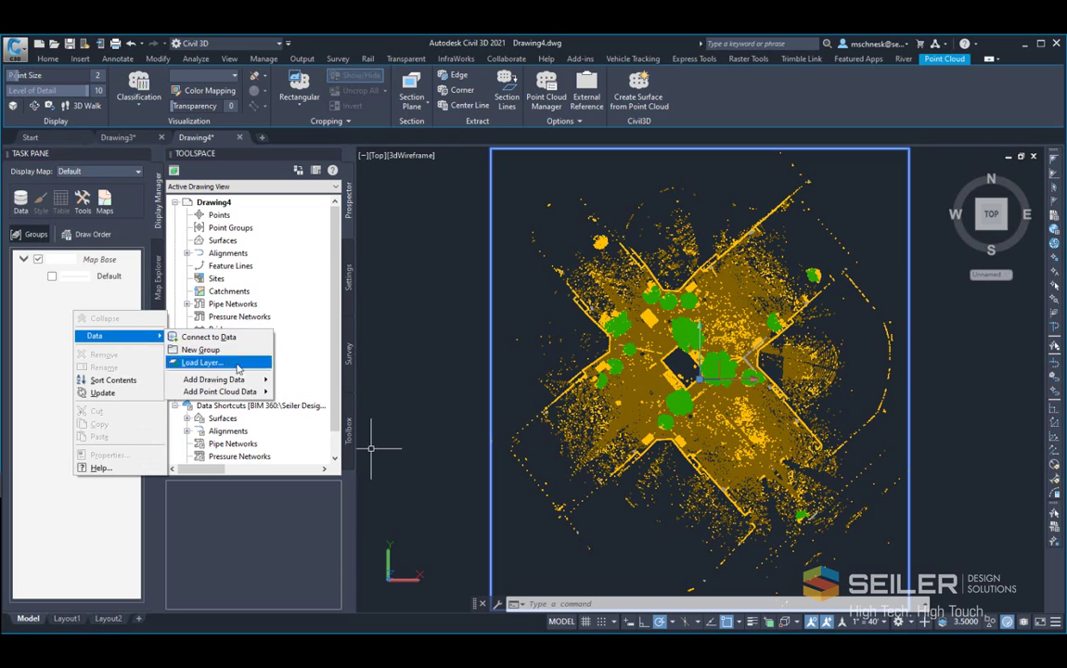
mouse_move(223, 392)
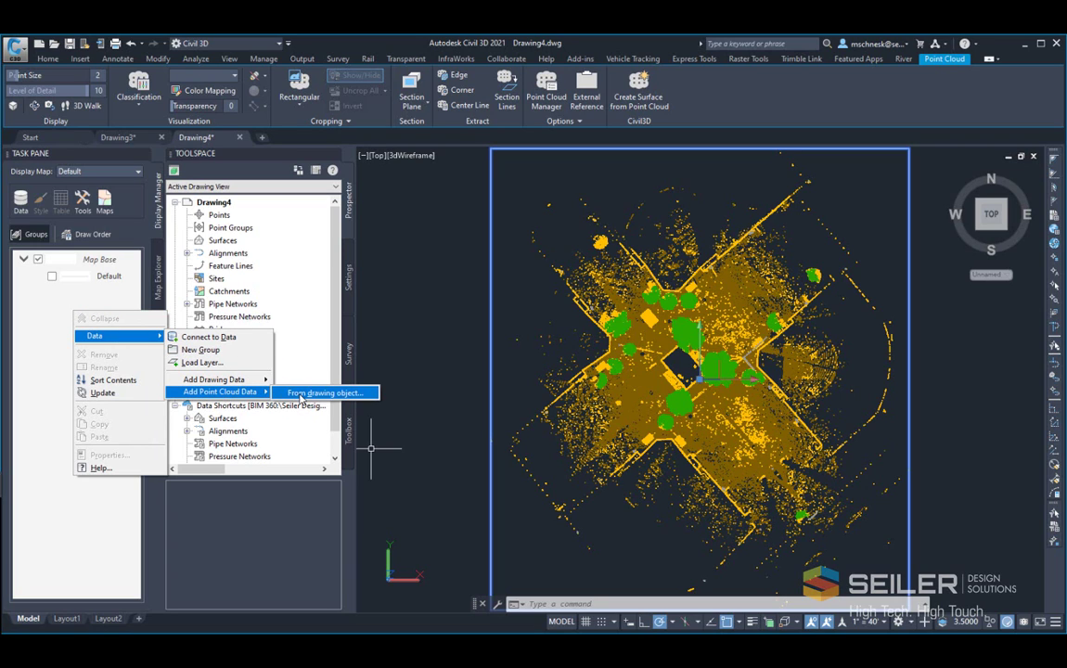
left_click(299, 396)
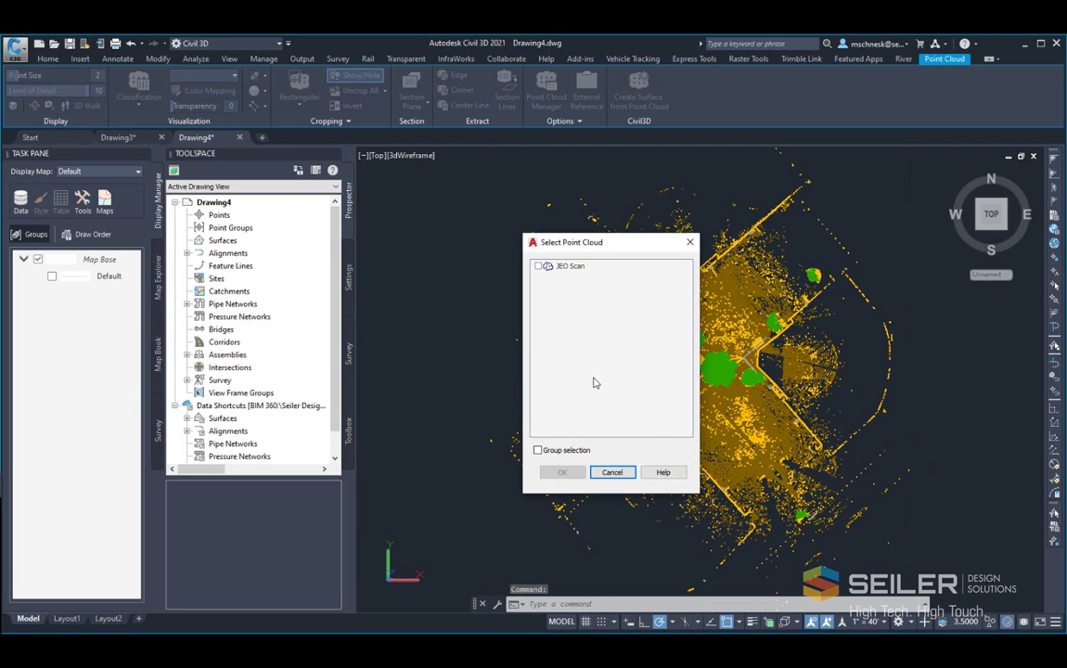
left_click(538, 266)
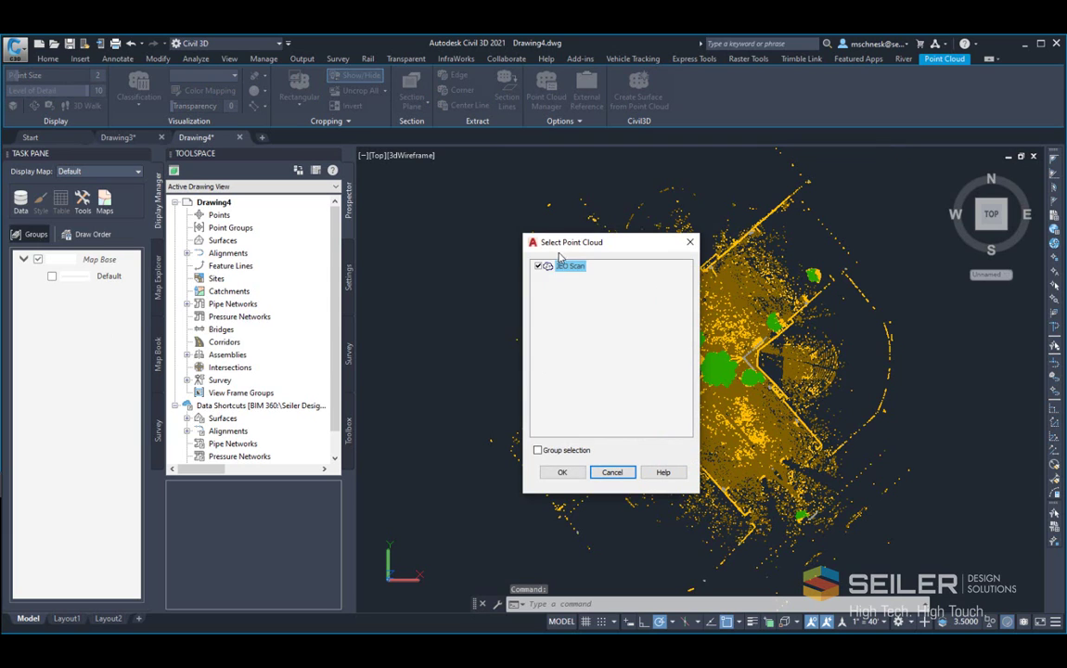
left_click_drag(564, 248, 547, 237)
left_click(547, 461)
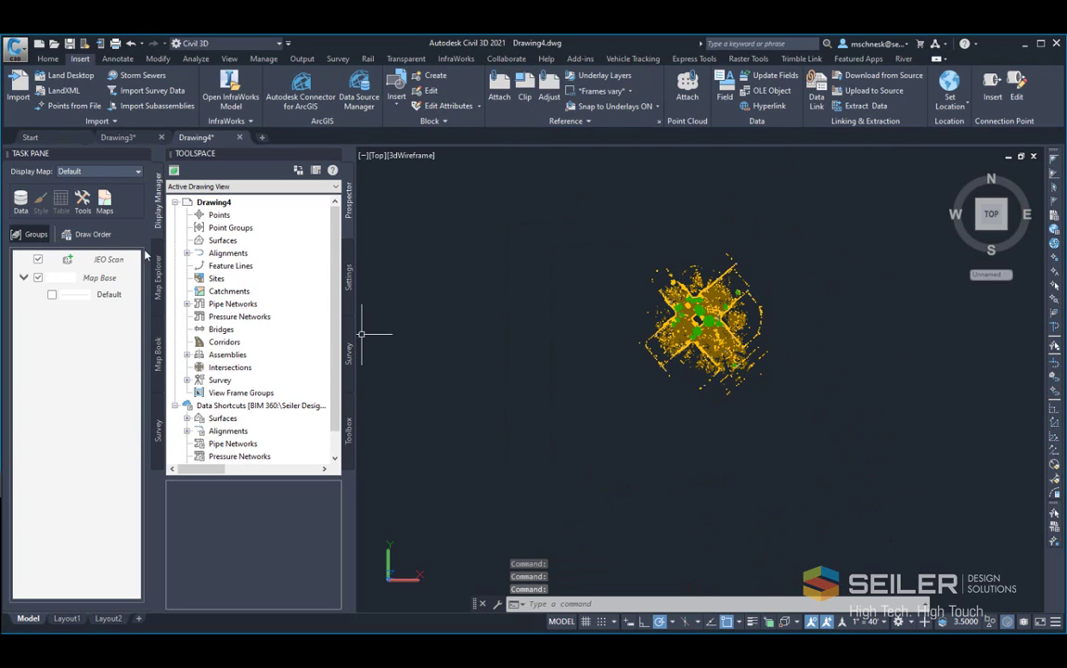
Step: Filter the JEO Scan layer by Classification to 2 Ground only and apply the filter
right_click(101, 263)
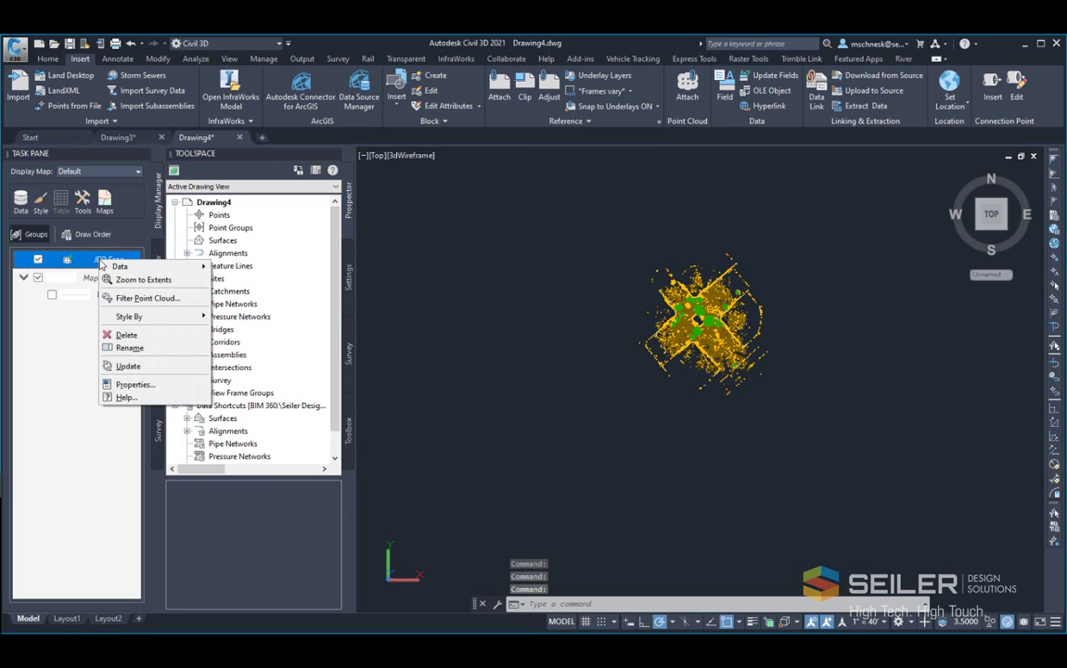
left_click(159, 301)
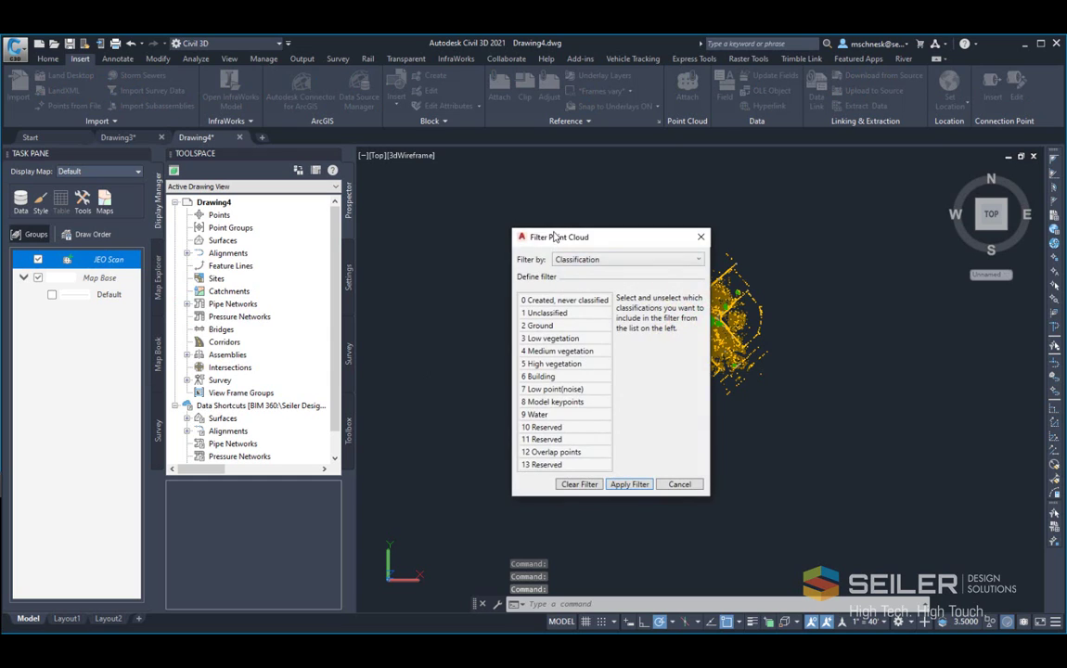
left_click_drag(543, 239, 548, 211)
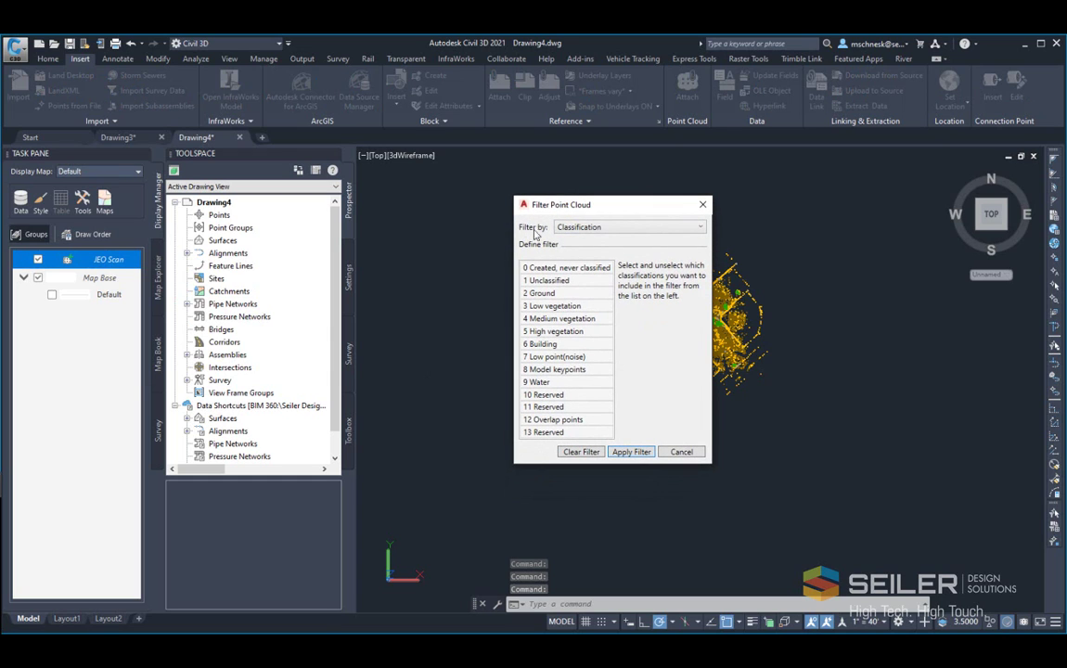
left_click(591, 230)
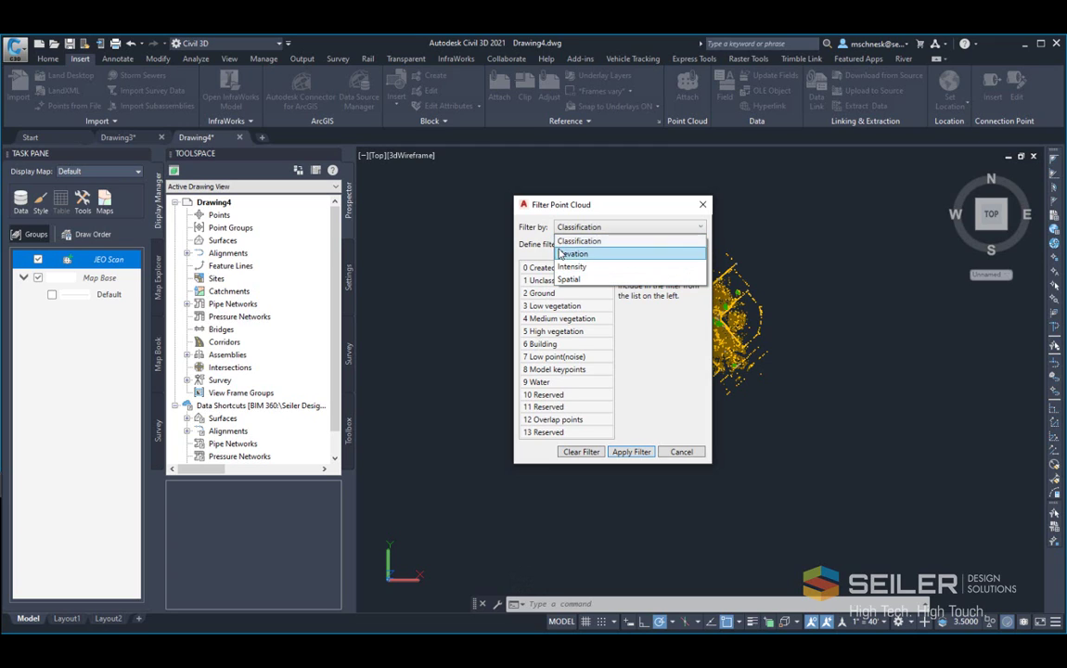
left_click(567, 243)
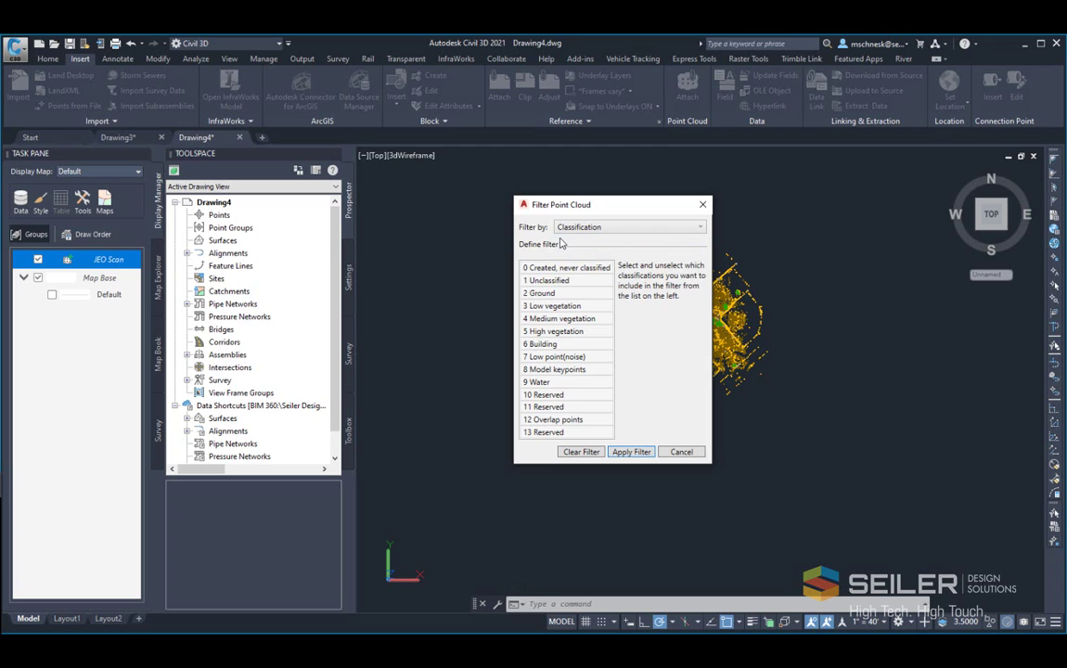
left_click(544, 295)
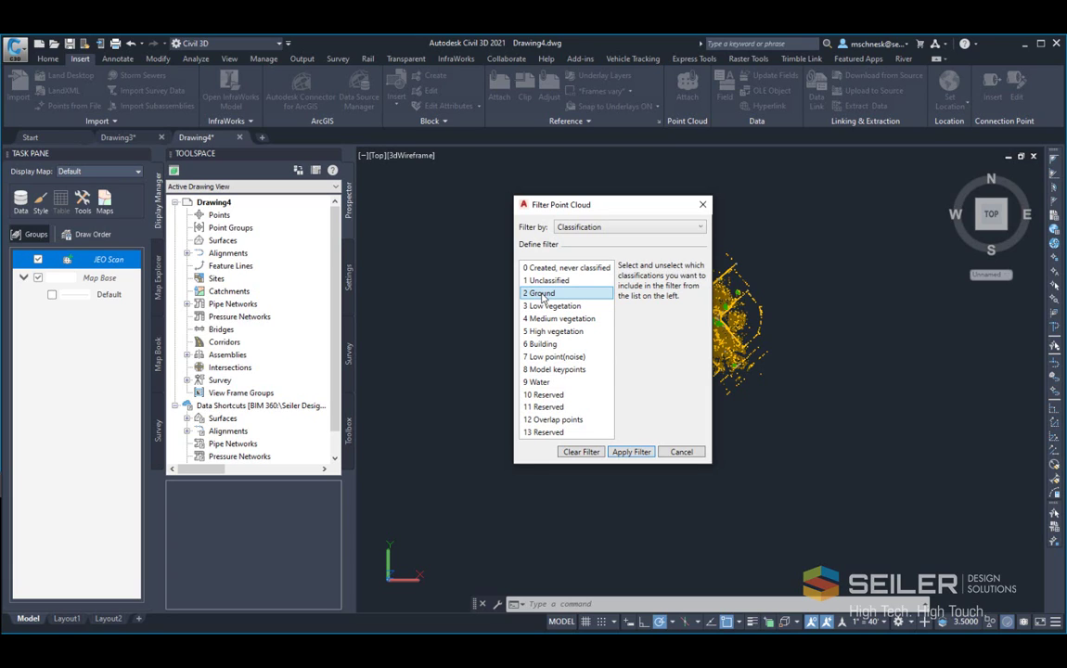
left_click(632, 452)
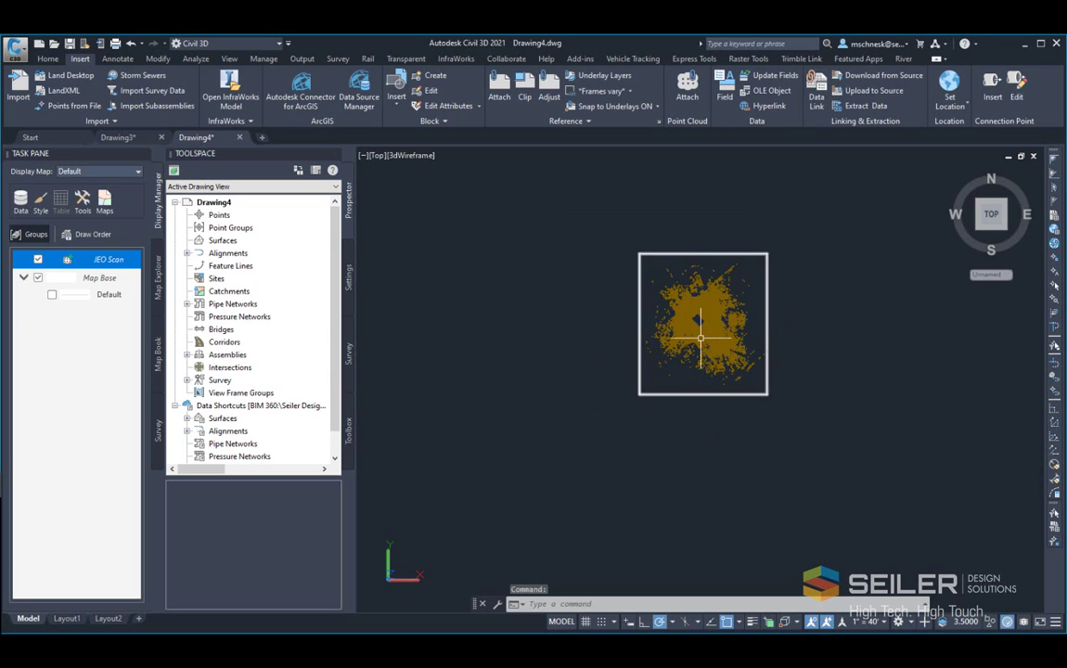
Step: Zoom and pan in on the JEO Scan point cloud and select it
scroll(705, 339, "up", 3)
scroll(661, 250, "up", 2)
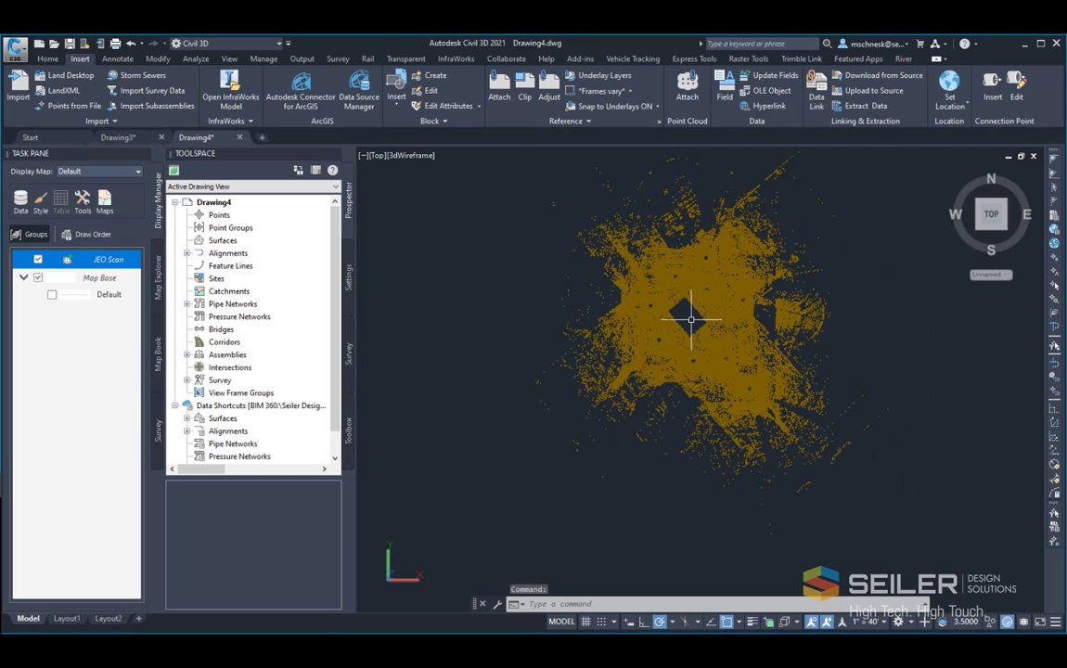
middle_click_drag(686, 320, 641, 348)
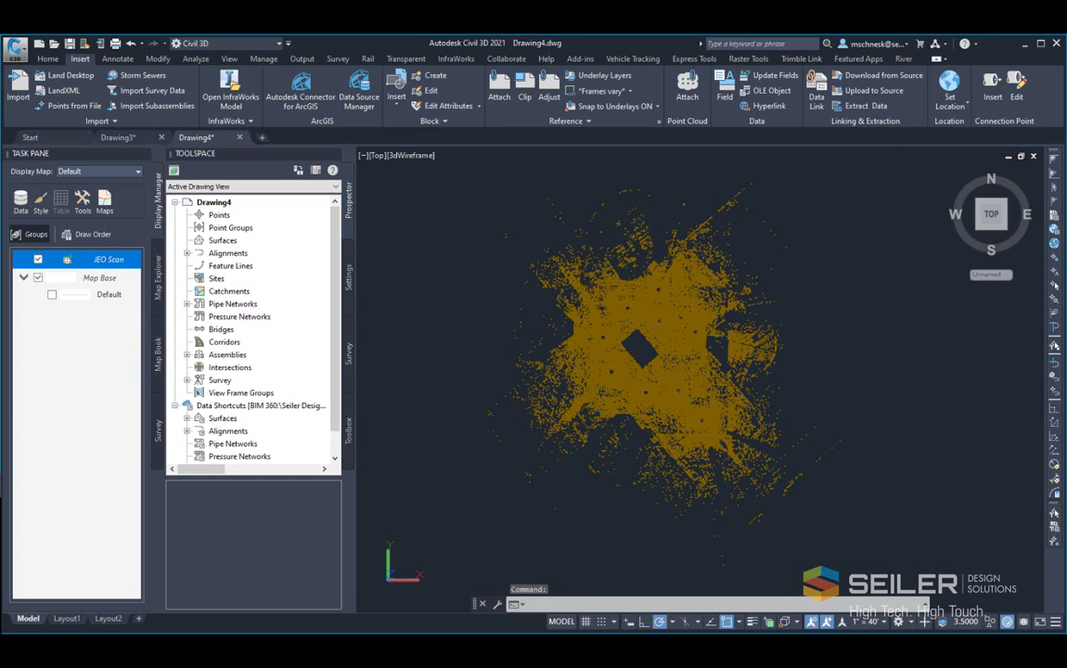
scroll(707, 327, "up", 1)
left_click(708, 327)
scroll(707, 329, "down", 2)
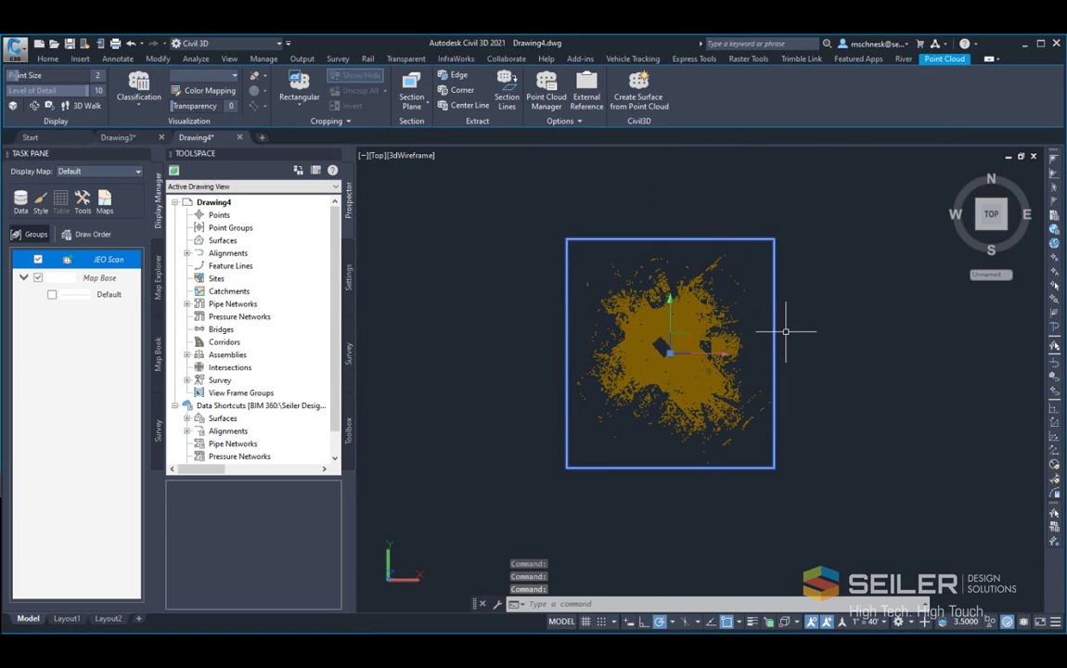
Step: Launch Create Surface from Point Cloud and set the JEO Scan distance between points to 1
left_click(640, 97)
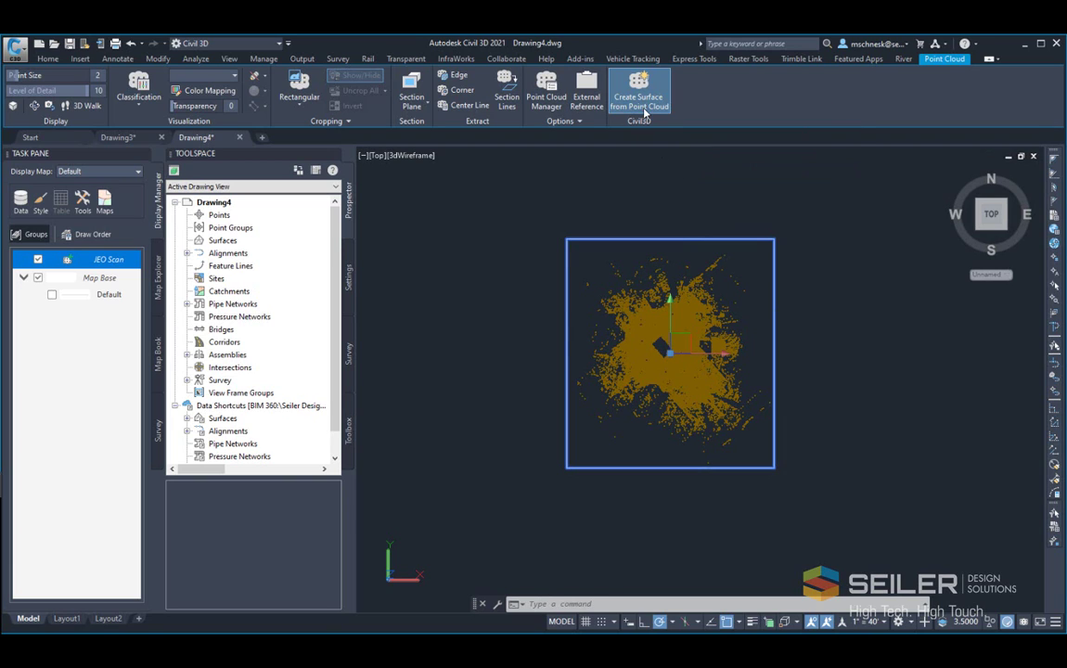
left_click_drag(560, 170, 686, 175)
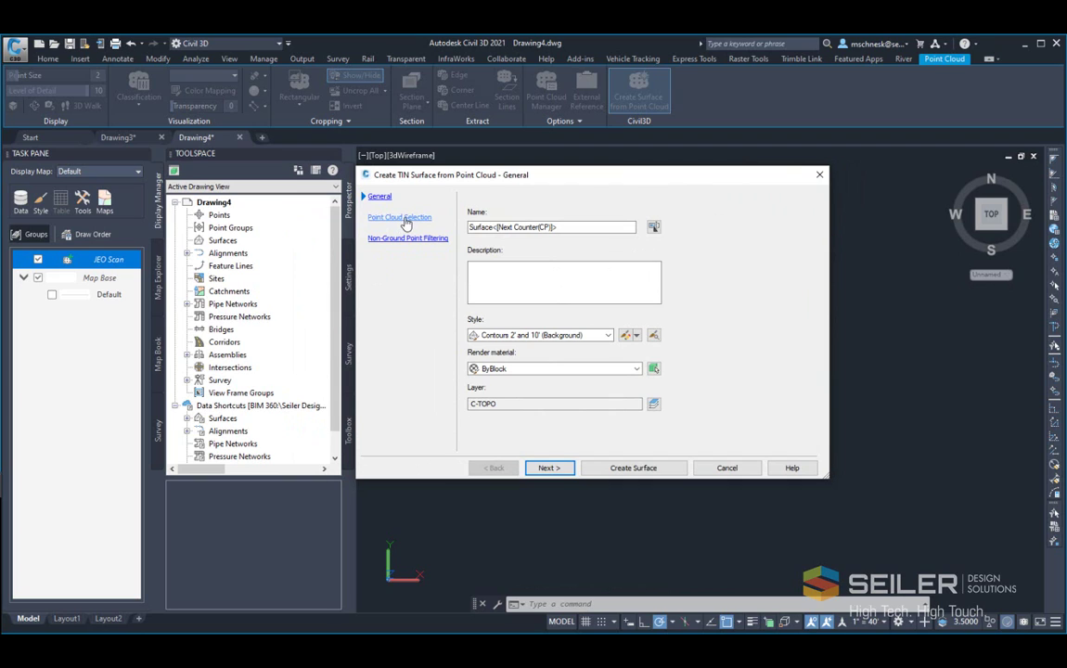
left_click(549, 467)
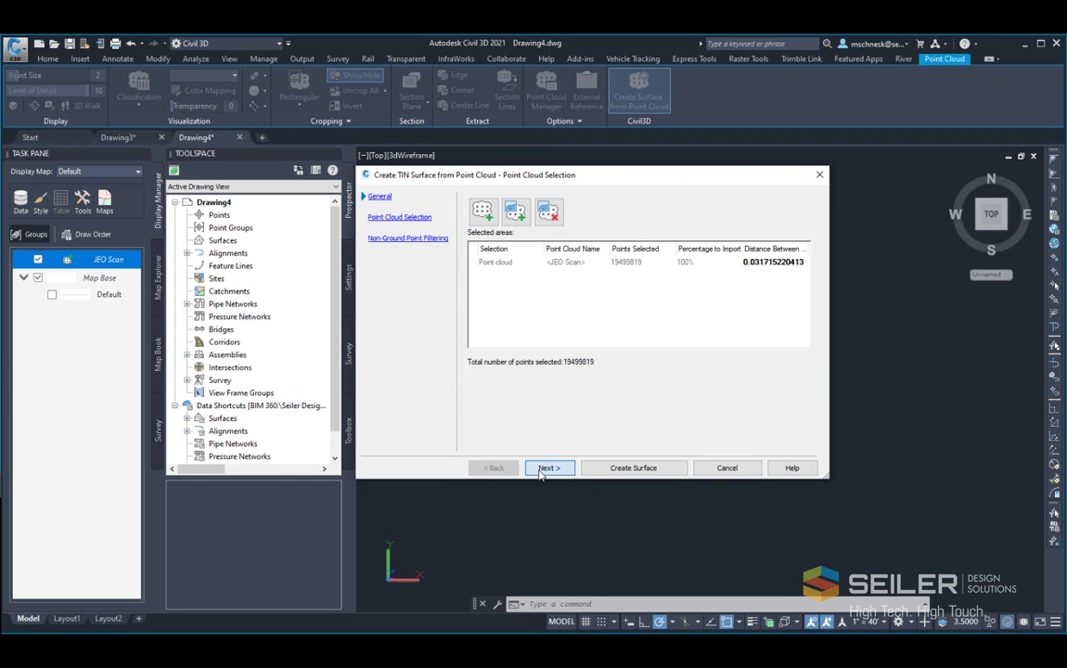
left_click(764, 263)
left_click(764, 264)
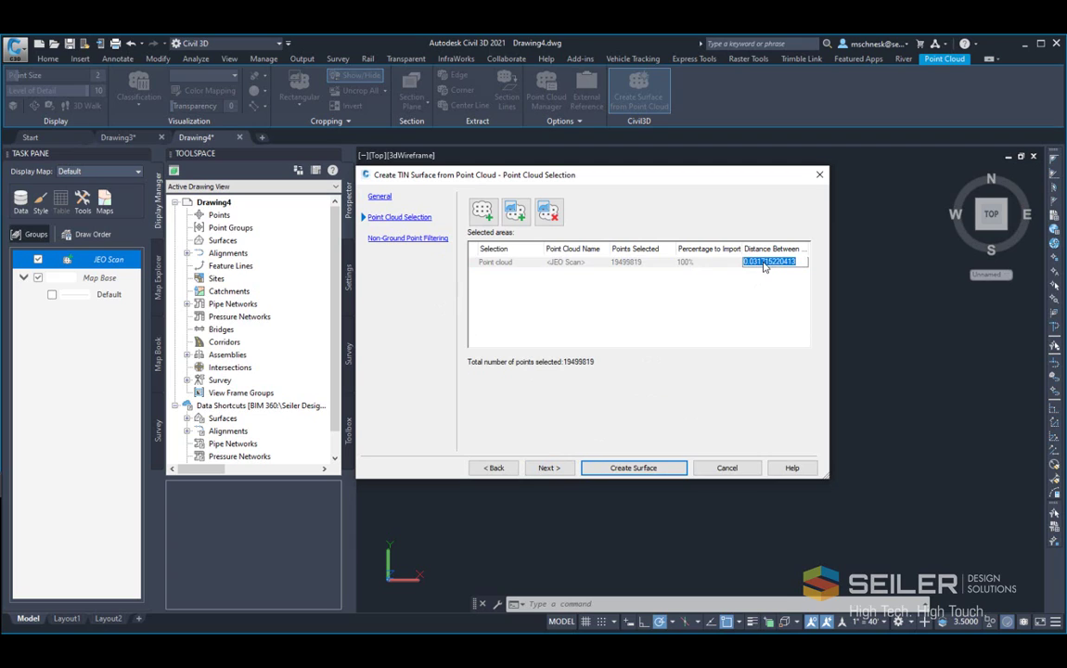
type("1")
key("Return")
Step: Choose the ground-point filtering method and create the TIN surface
left_click(548, 468)
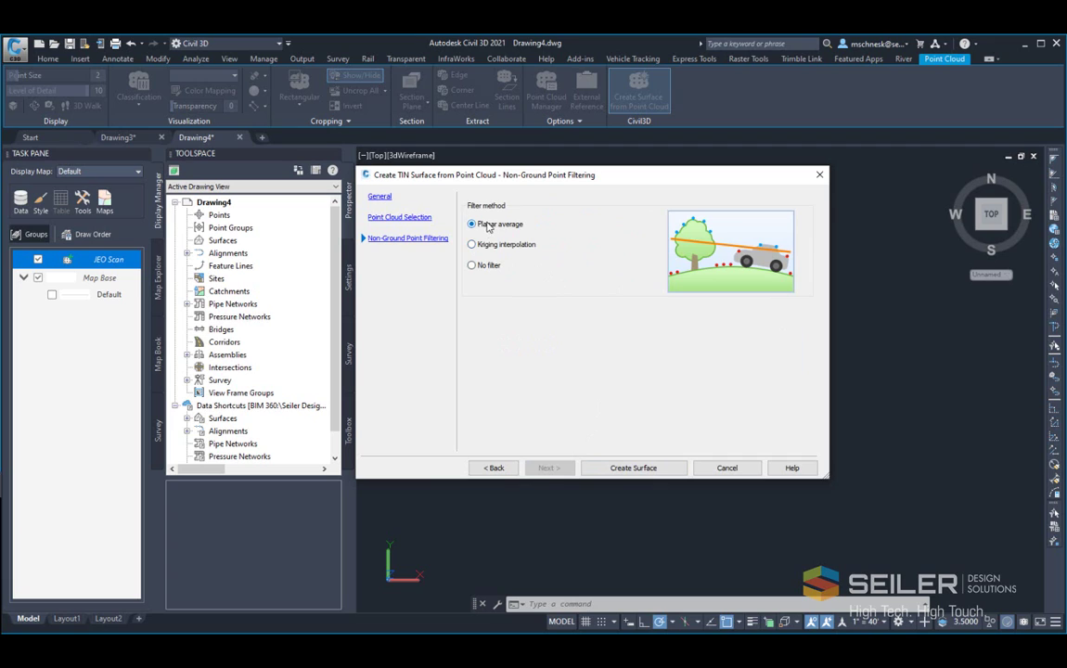
left_click(472, 245)
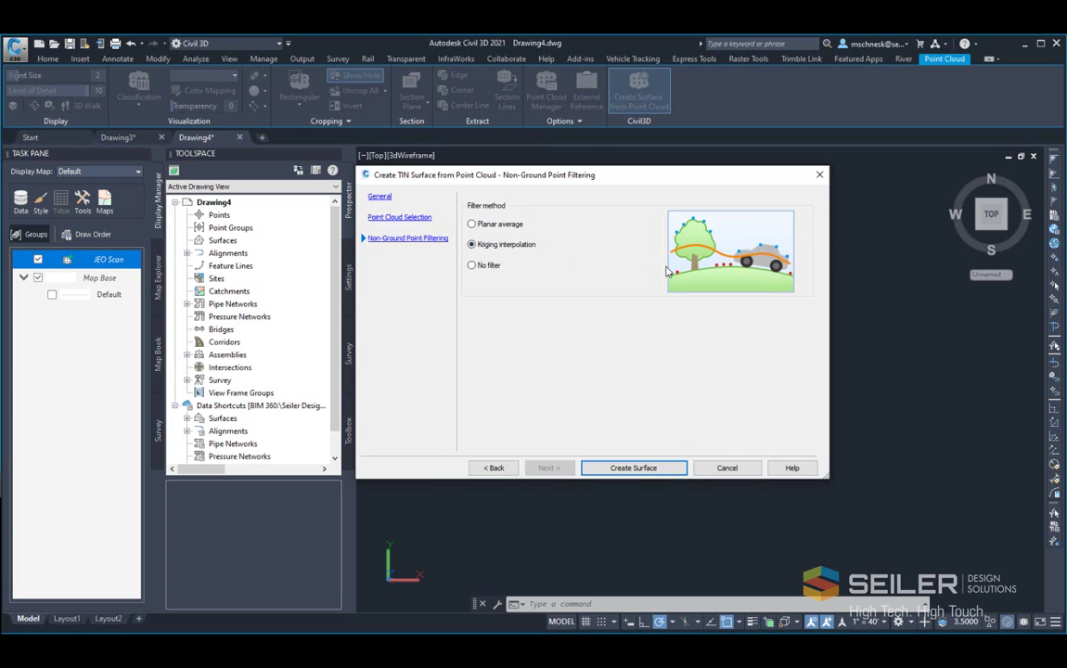
left_click_drag(595, 186, 654, 299)
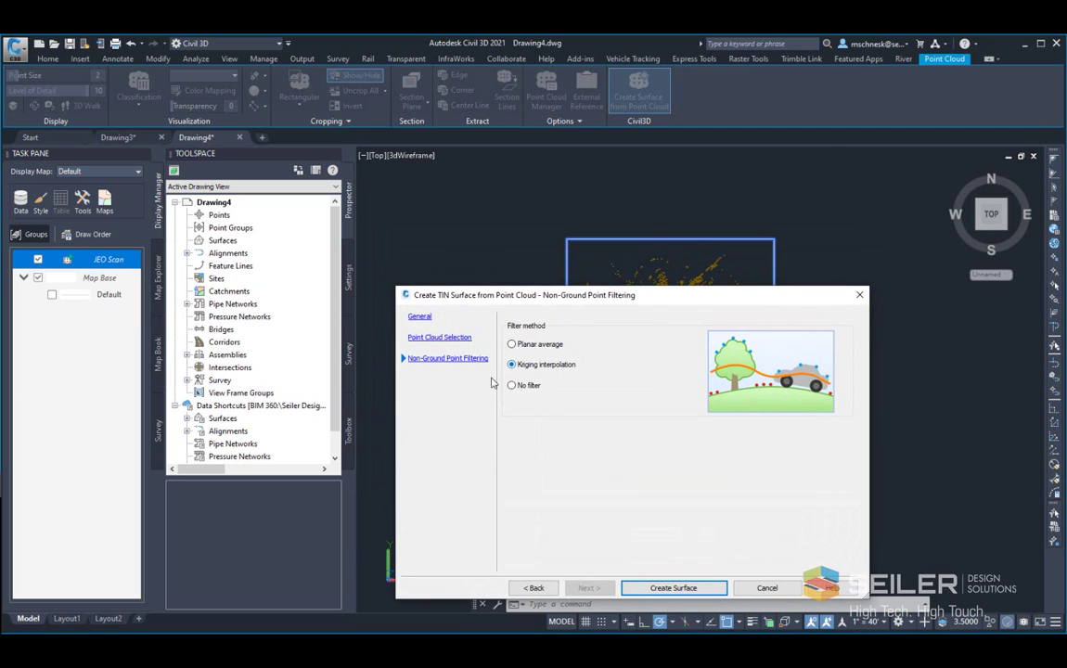
left_click_drag(611, 302, 618, 170)
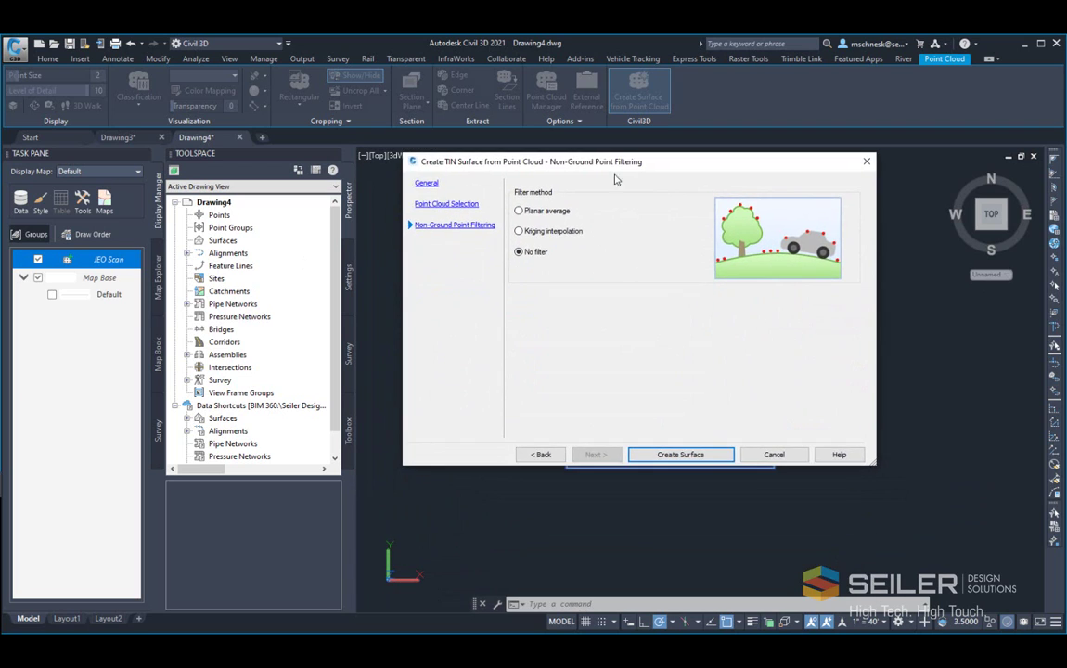
left_click(670, 454)
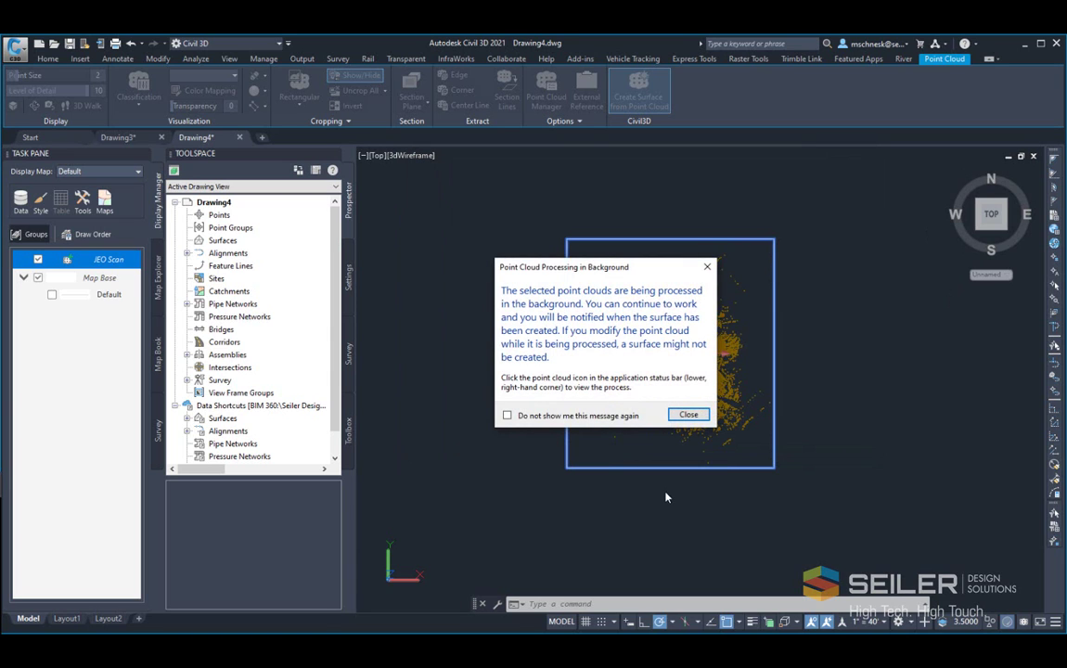
Step: Dismiss the background processing message and duplicate-point Event Viewer, then deselect the point cloud
left_click_drag(603, 272, 622, 269)
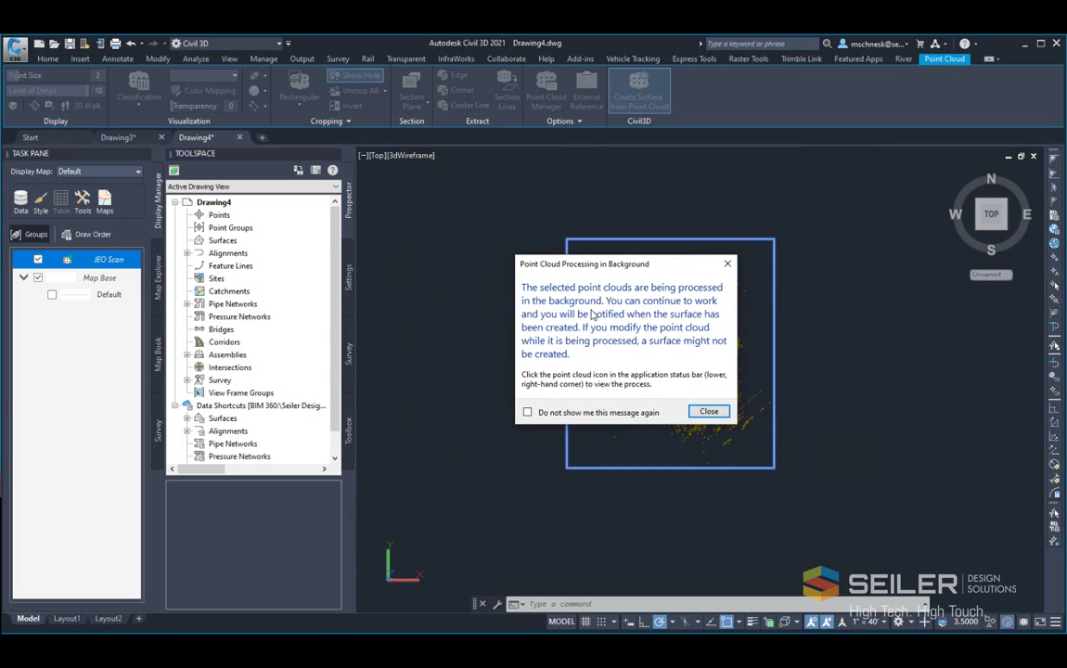
left_click(709, 414)
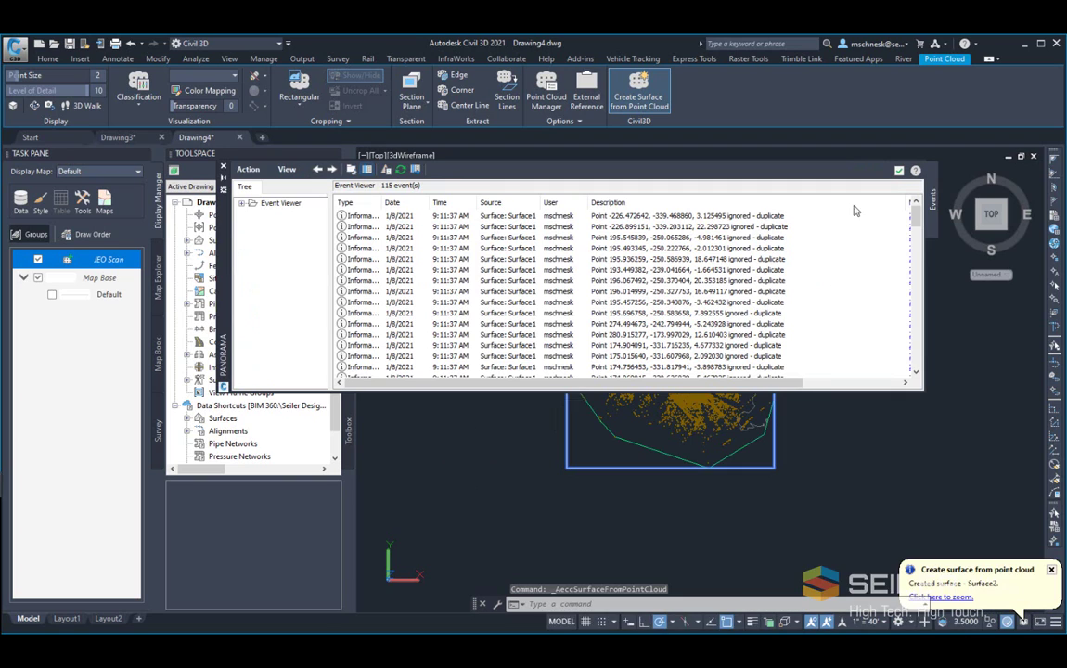
left_click(899, 171)
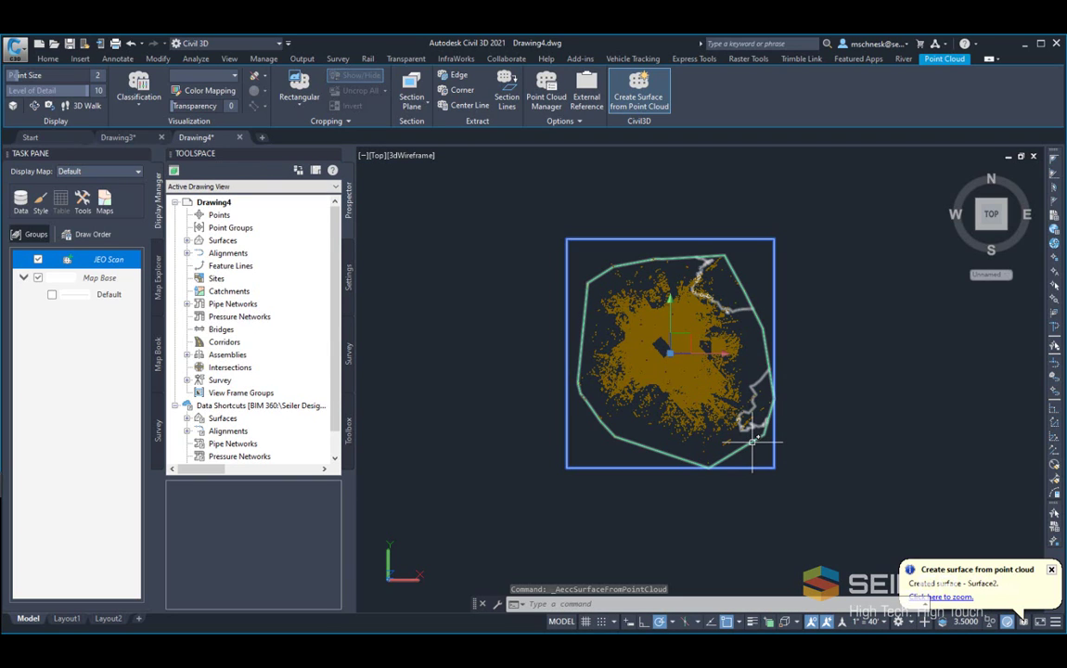
key("Escape")
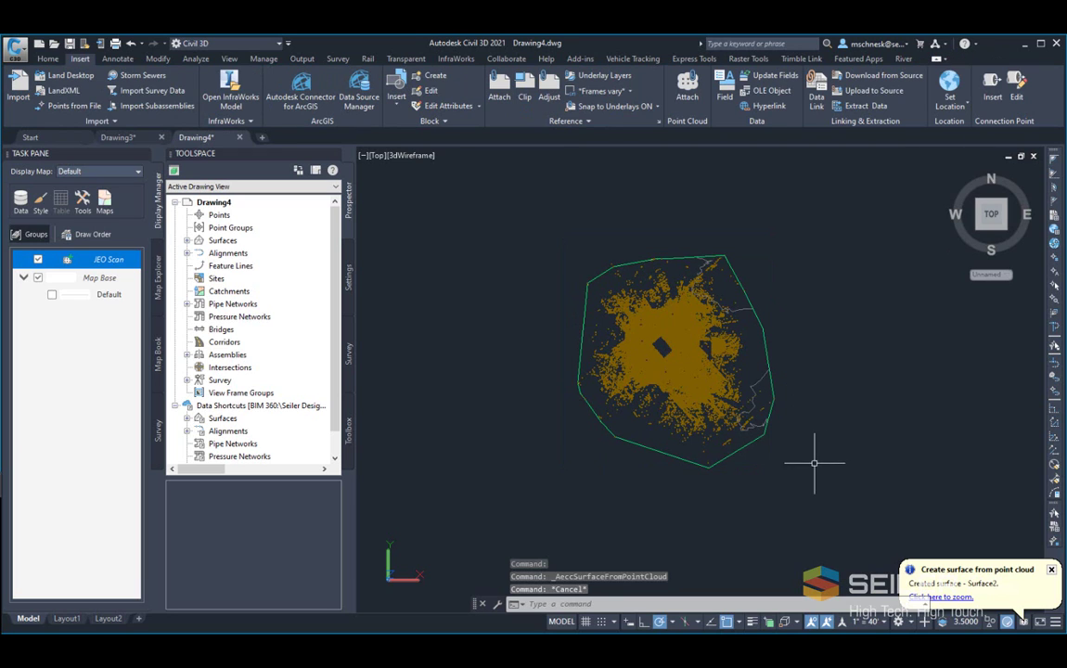
Step: Open Surface2 in Object Viewer, orbit the shaded surface to inspect it, then close the viewer
left_click(738, 455)
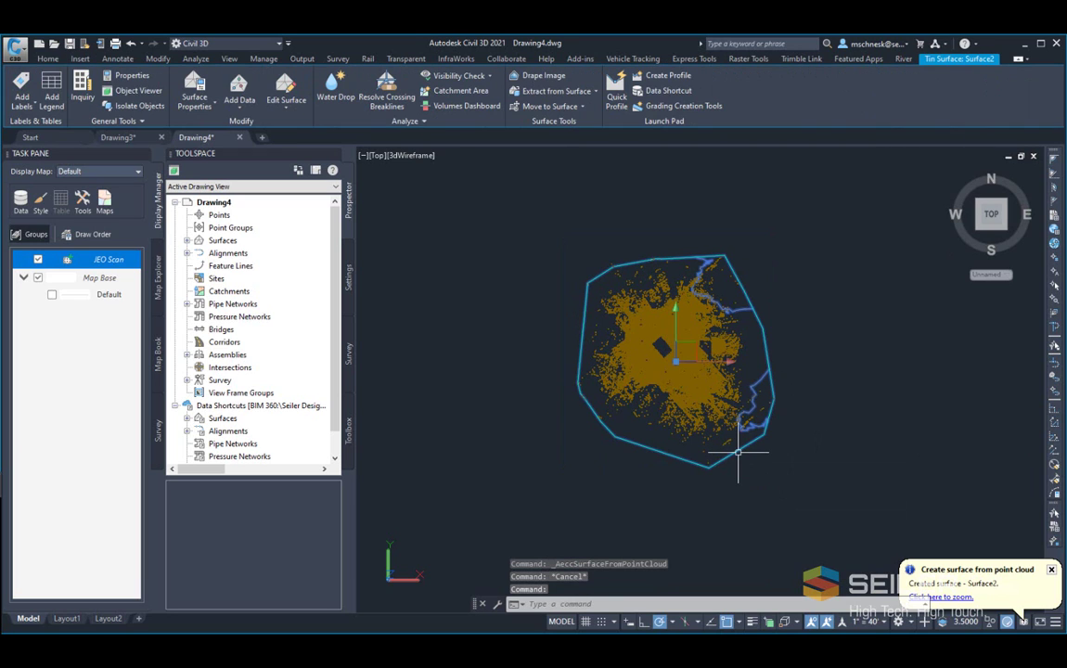
left_click(135, 90)
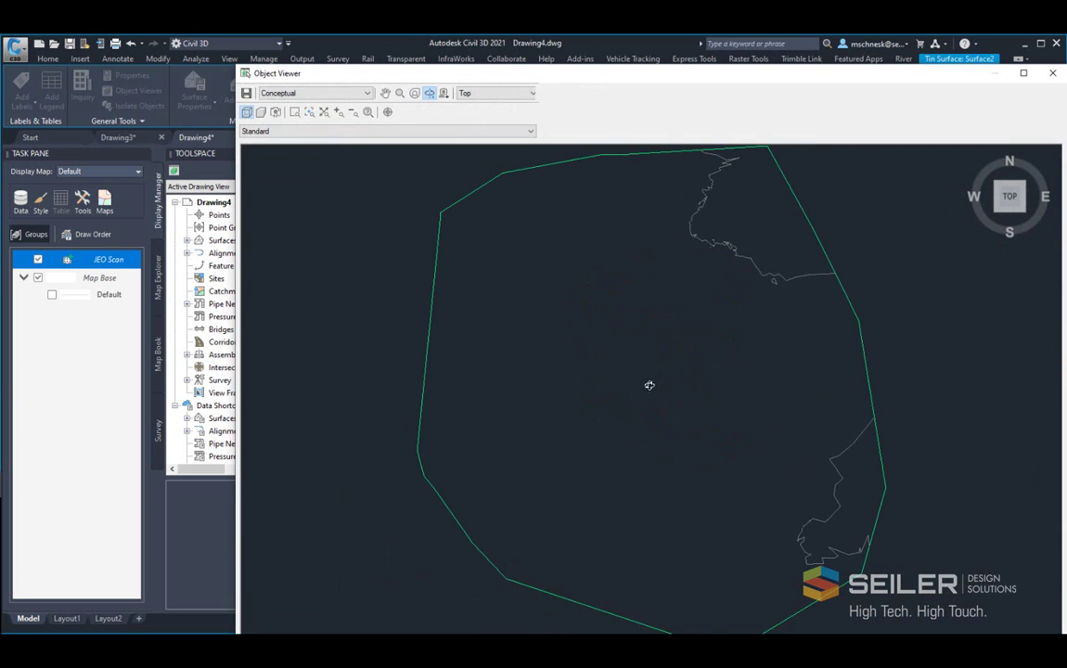
mouse_move(694, 427)
left_mouse_down()
mouse_move(681, 344)
mouse_move(691, 312)
left_mouse_up()
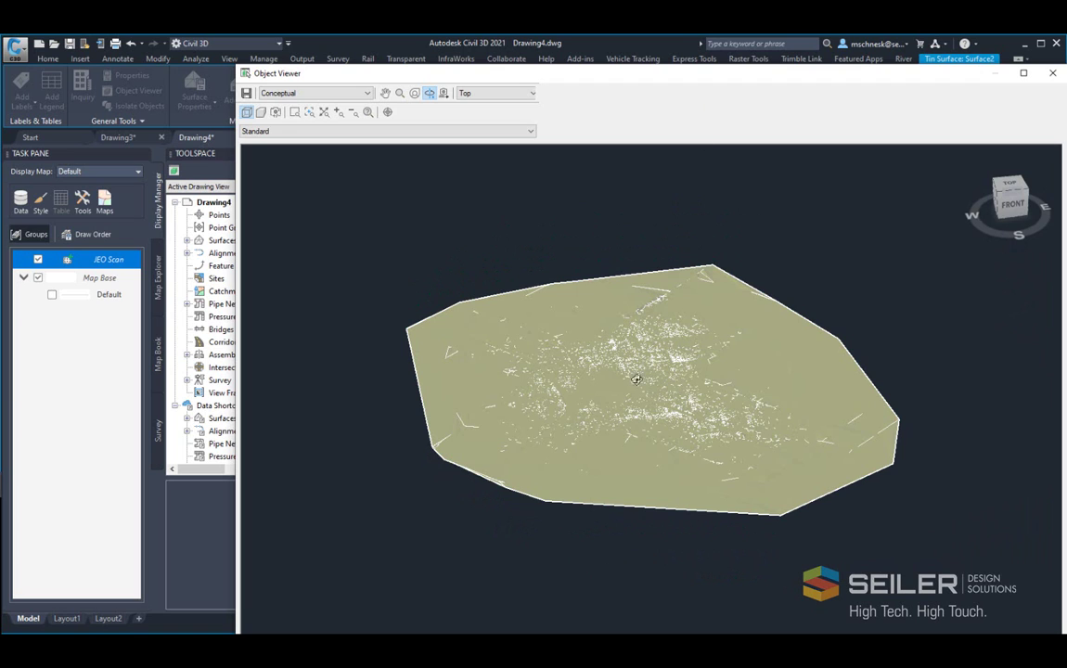
scroll(636, 375, "up", 5)
scroll(619, 395, "down", 4)
left_click_drag(694, 405, 641, 163)
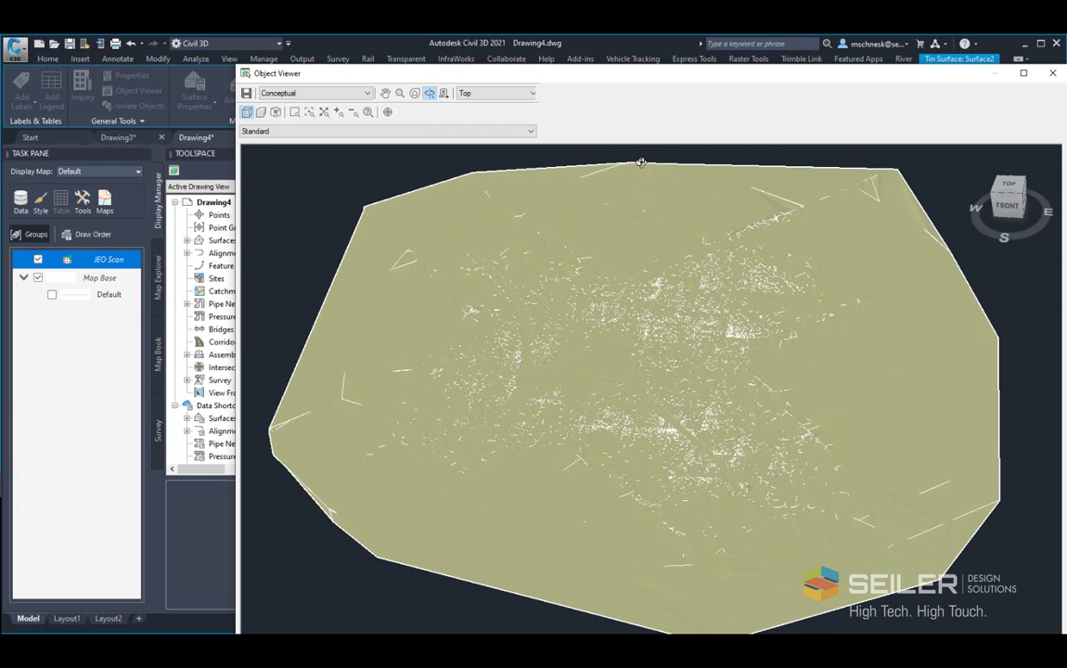
left_click_drag(655, 73, 604, 60)
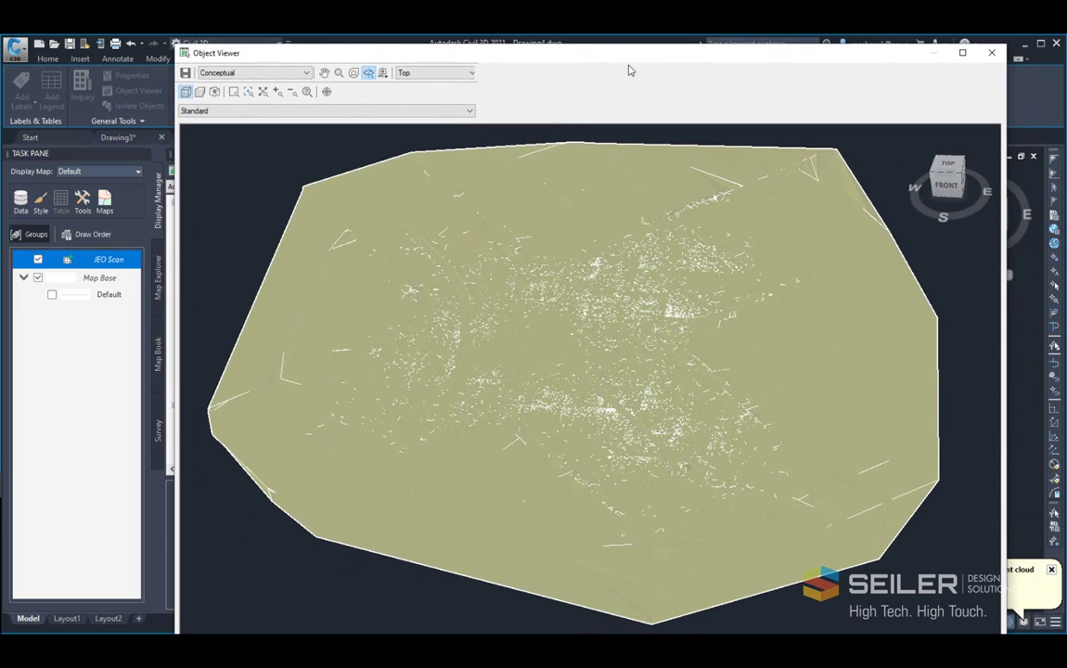
left_click(993, 53)
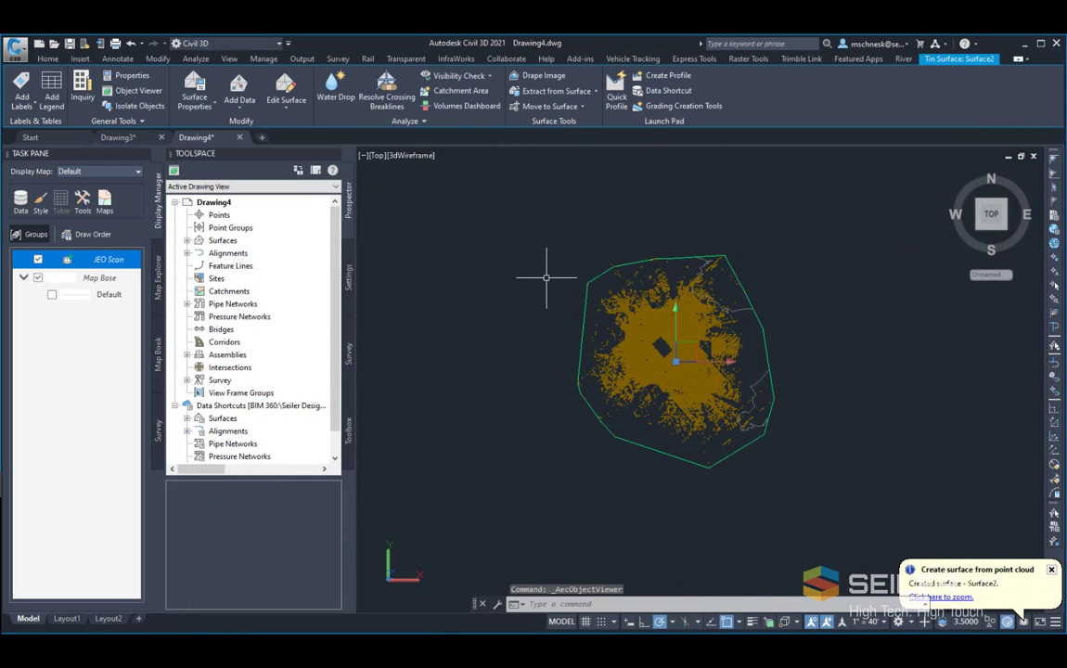